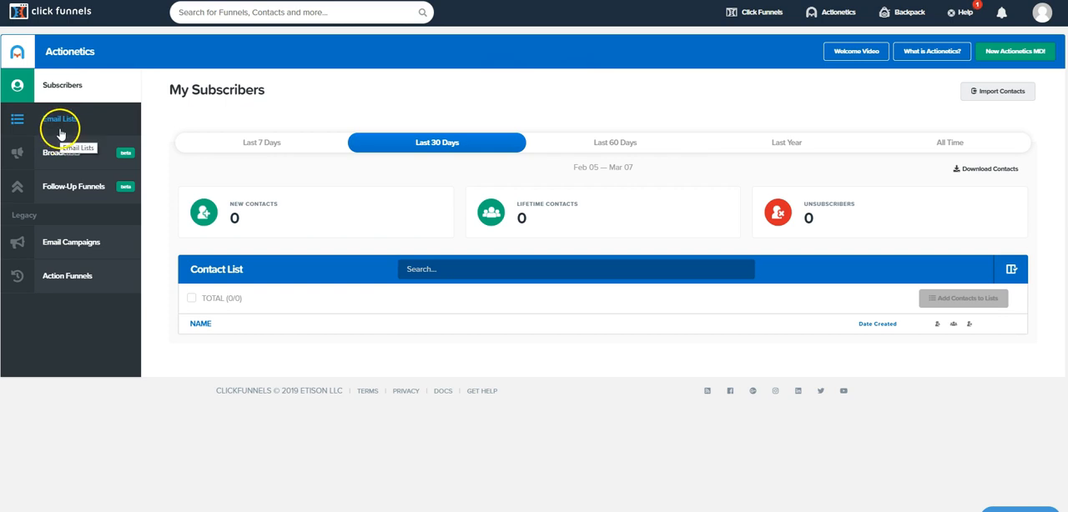
Create a new email list named "Actionetics test" in Actionetics, without a group tag.
{"action": "mouse_move", "coordinate": [839, 12]}
{"action": "left_click", "coordinate": [839, 63]}
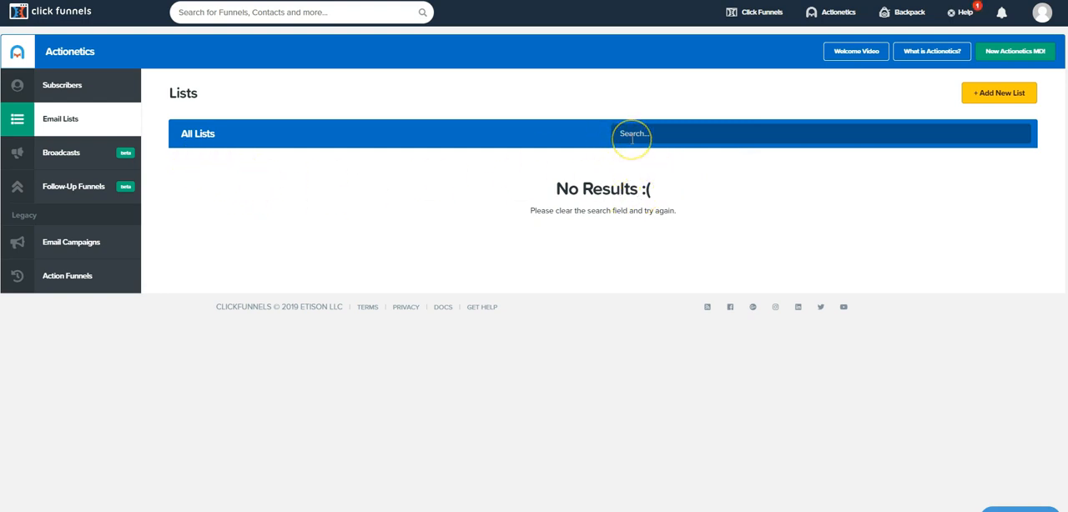
{"action": "left_click", "coordinate": [1015, 100]}
{"action": "left_click", "coordinate": [1006, 95]}
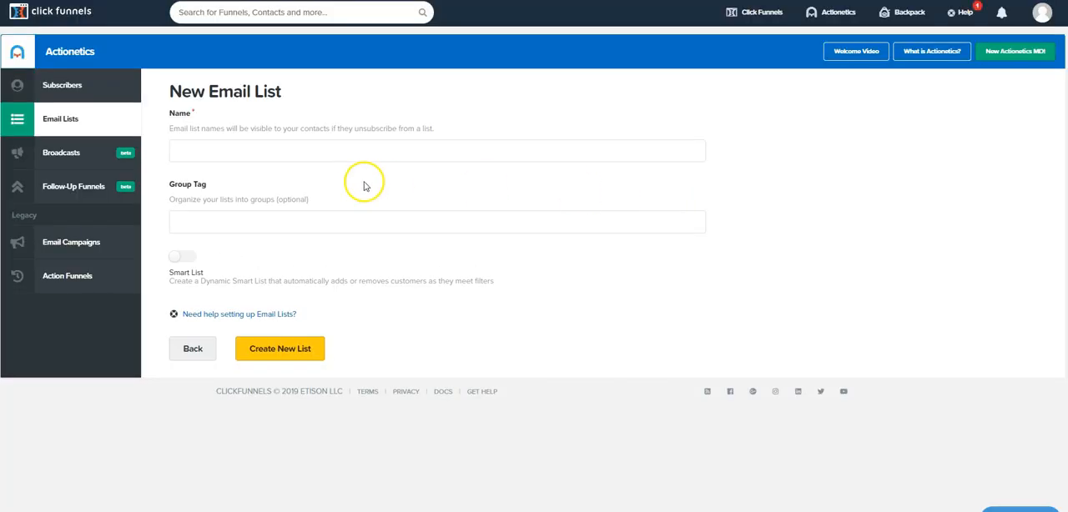
{"action": "left_click", "coordinate": [289, 147]}
{"action": "type", "text": "actionetics test"}
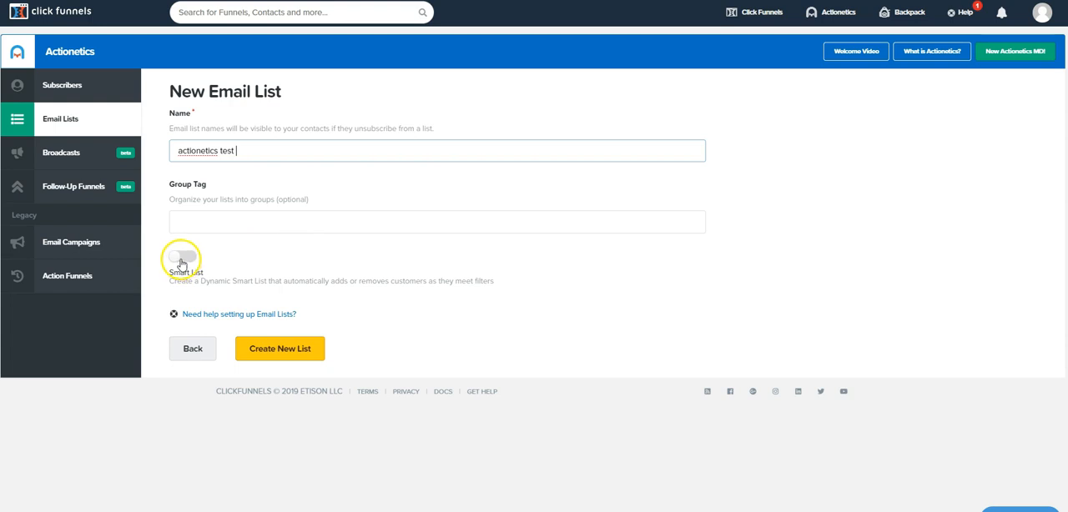
{"action": "left_click", "coordinate": [183, 156]}
{"action": "type", "text": "A"}
{"action": "left_click", "coordinate": [377, 160]}
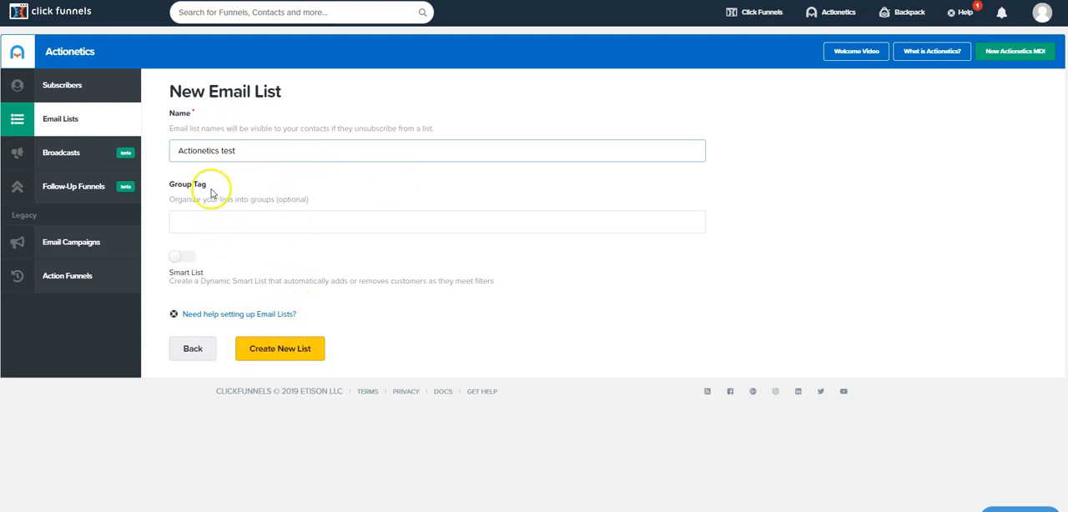
{"action": "left_click", "coordinate": [288, 354]}
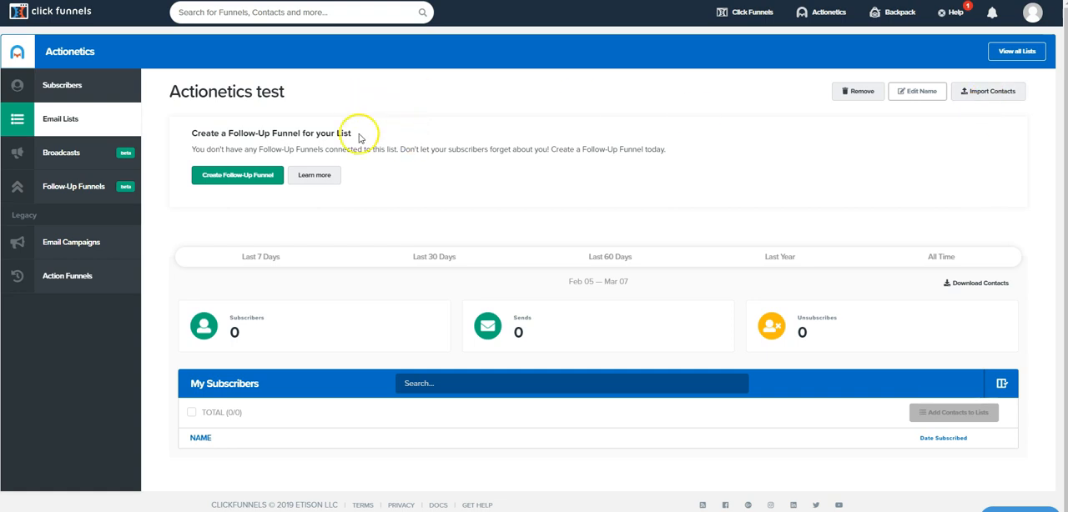
Create a second email list named "actionetics test - smart" with the Smart List option enabled.
{"action": "left_click", "coordinate": [75, 130]}
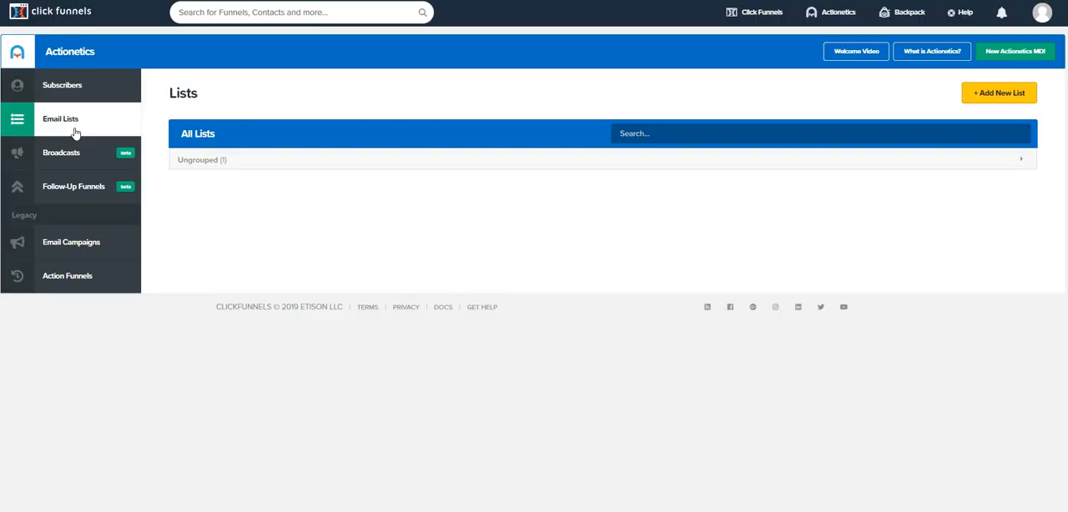
{"action": "left_click", "coordinate": [993, 97]}
{"action": "left_click", "coordinate": [257, 152]}
{"action": "type", "text": "actionetics test - smart"}
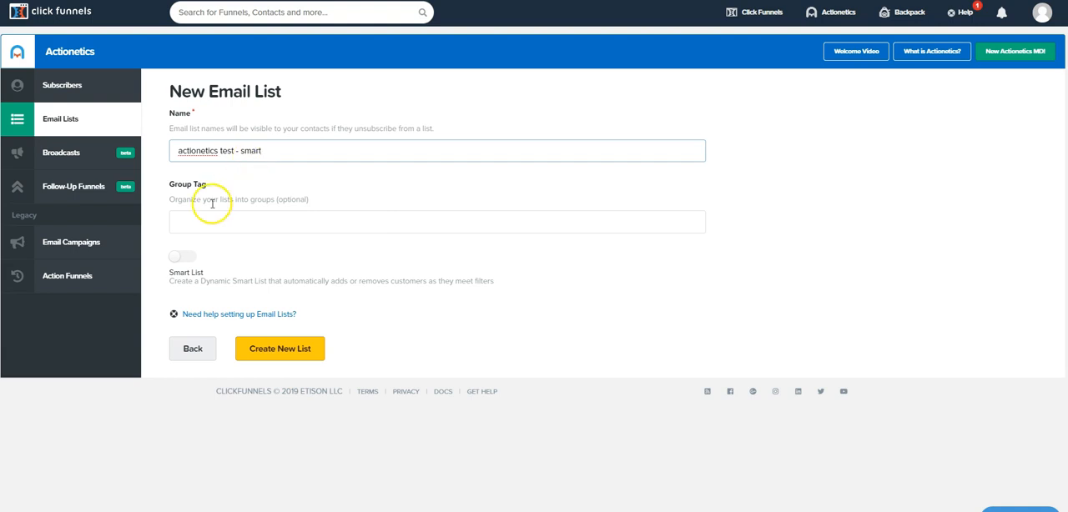
{"action": "left_click", "coordinate": [178, 257]}
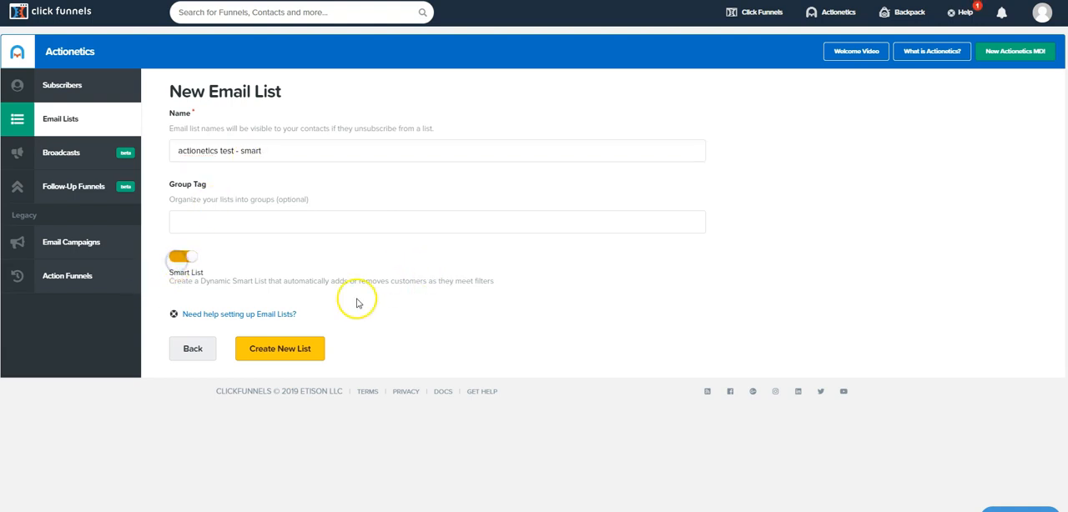
{"action": "left_click", "coordinate": [301, 353]}
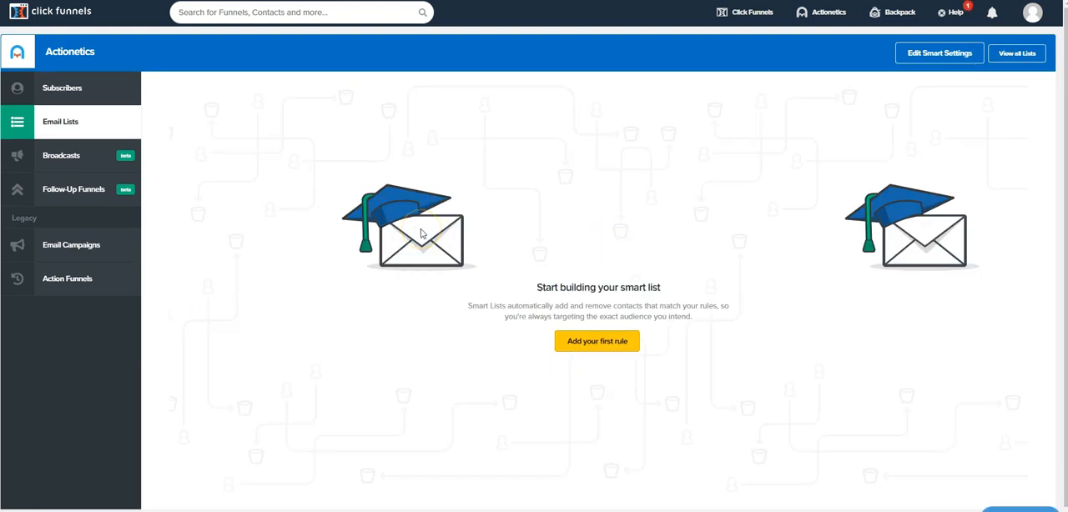
Add a first product rule to the smart list: Bought Product equal to Tshirt from the Rippln Two Step Tripwire funnel.
{"action": "left_click", "coordinate": [583, 347]}
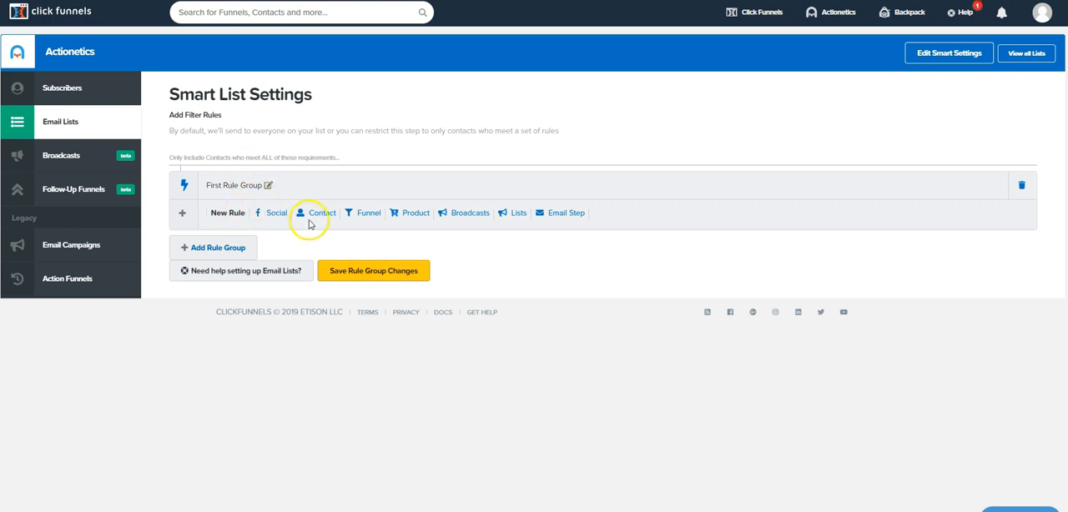
{"action": "left_click", "coordinate": [416, 218]}
{"action": "left_click", "coordinate": [389, 246]}
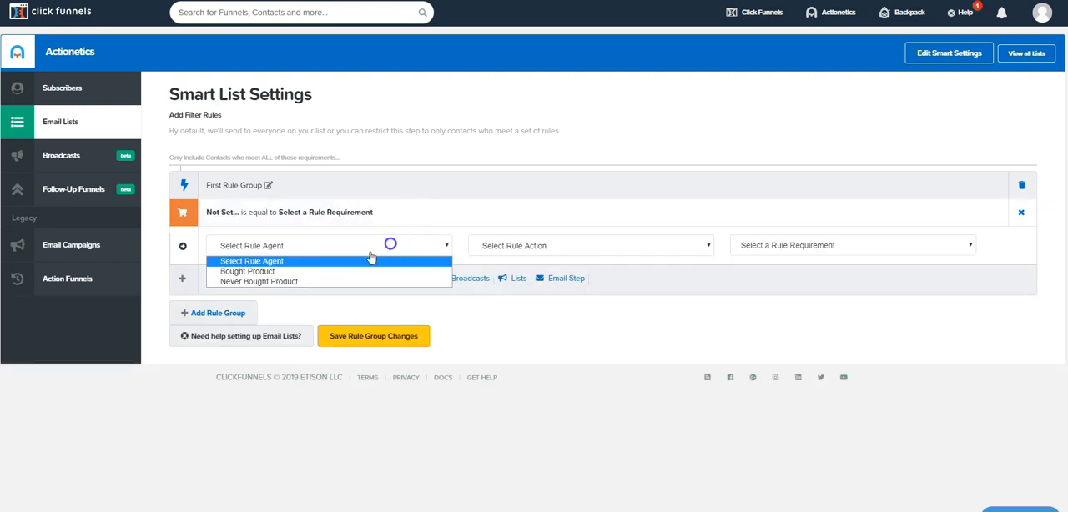
{"action": "left_click", "coordinate": [262, 272]}
{"action": "left_click", "coordinate": [520, 245]}
{"action": "left_click", "coordinate": [519, 273]}
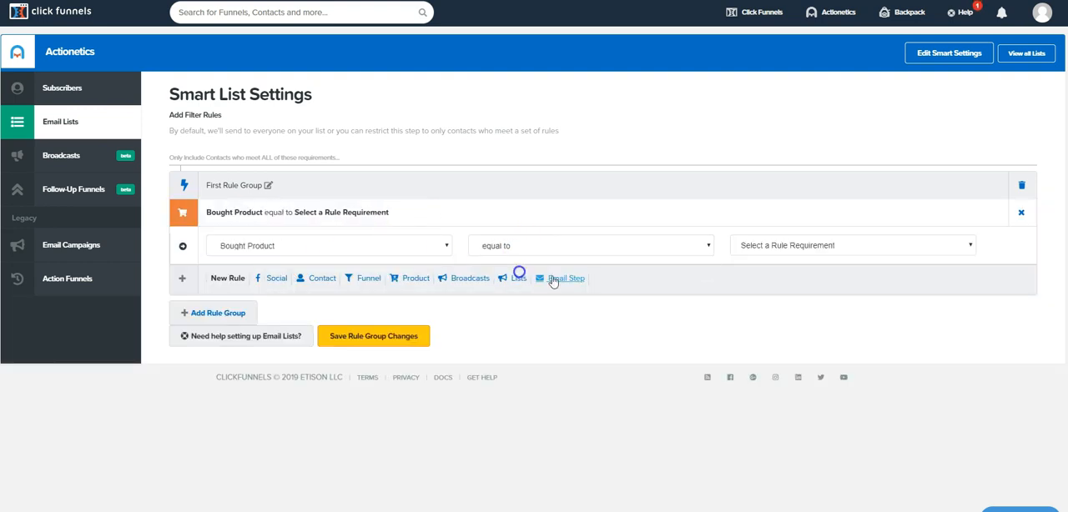
{"action": "left_click", "coordinate": [889, 246]}
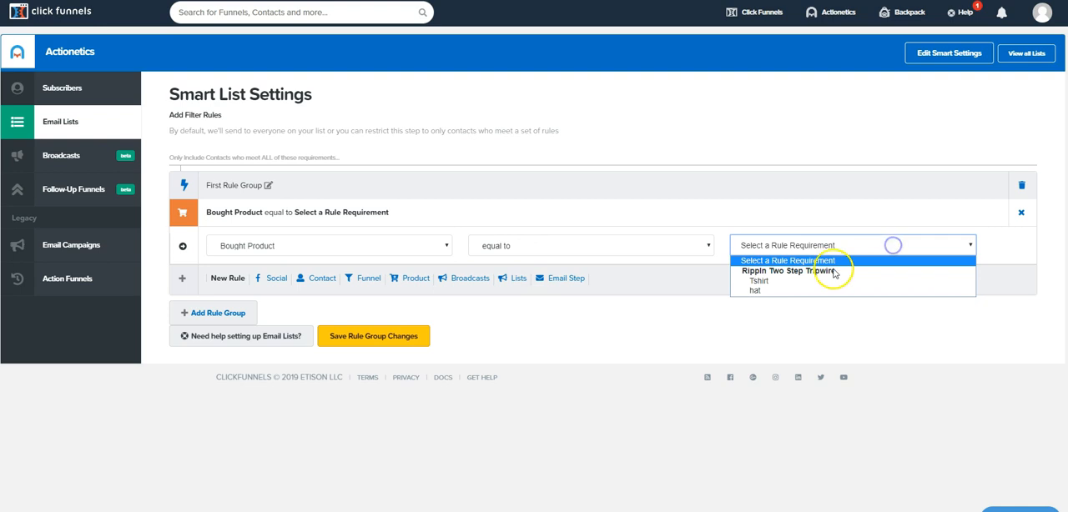
{"action": "left_click", "coordinate": [772, 282]}
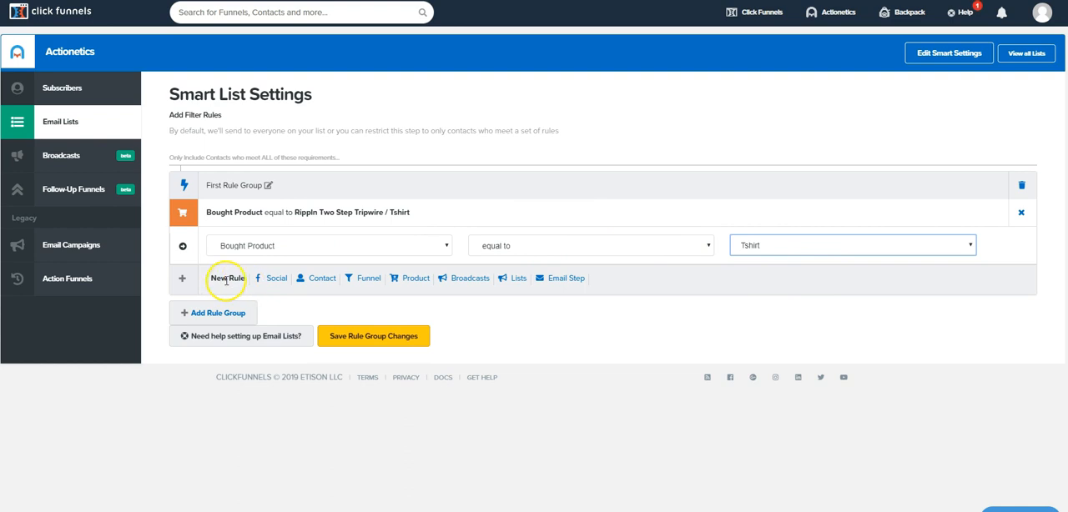
Add a contact rule to the first rule group: Has Tag is equal to "test tag".
{"action": "left_click", "coordinate": [315, 281]}
{"action": "left_click", "coordinate": [309, 311]}
{"action": "scroll", "coordinate": [317, 375], "scroll_direction": "down", "scroll_amount": 1}
{"action": "scroll", "coordinate": [313, 434], "scroll_direction": "down", "scroll_amount": 1}
{"action": "left_click", "coordinate": [275, 504]}
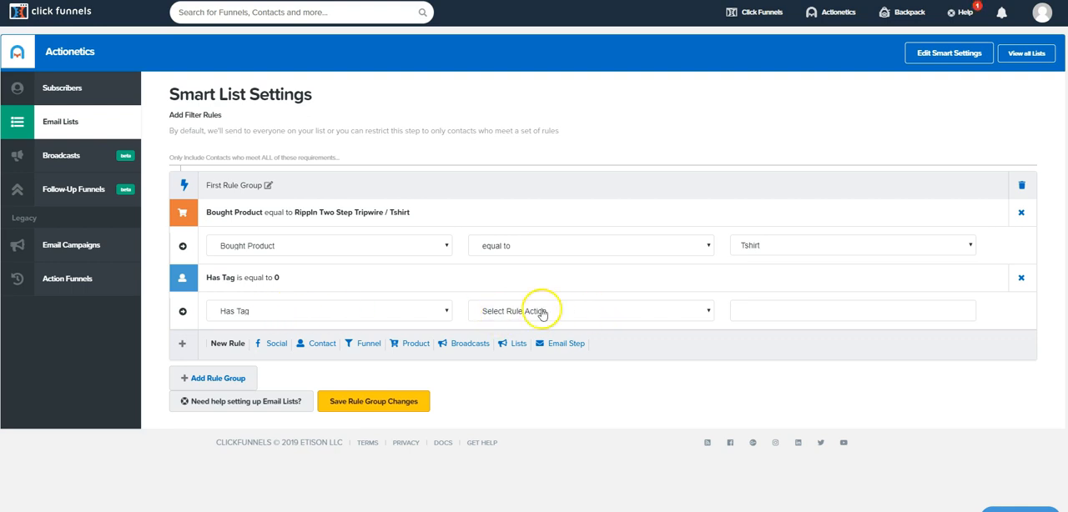
{"action": "left_click", "coordinate": [599, 318]}
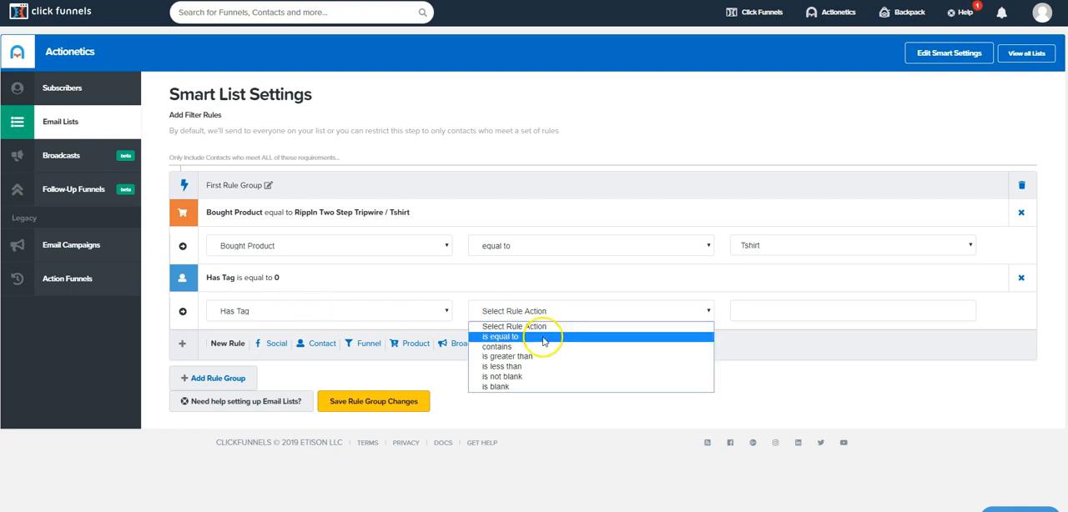
{"action": "left_click", "coordinate": [543, 337]}
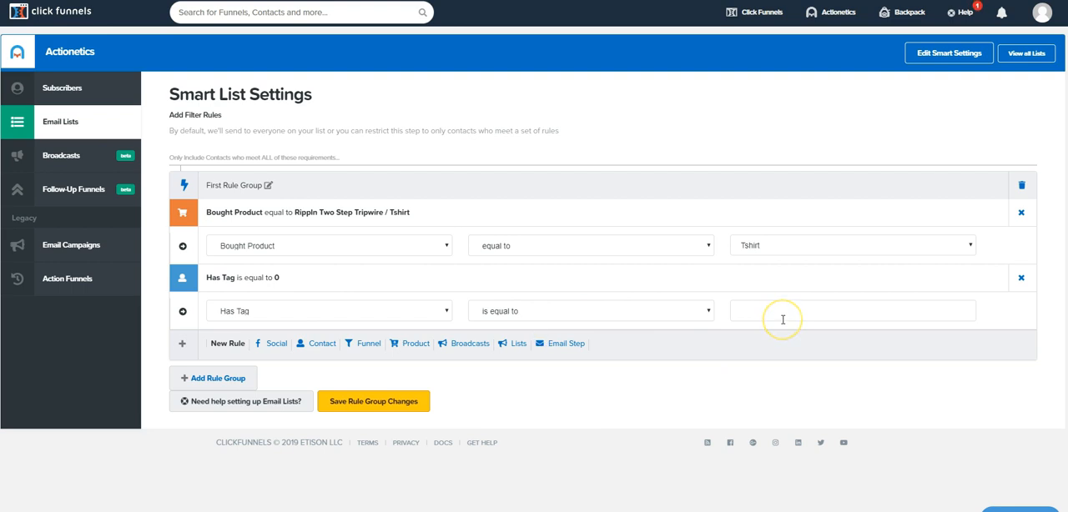
{"action": "left_click", "coordinate": [783, 320]}
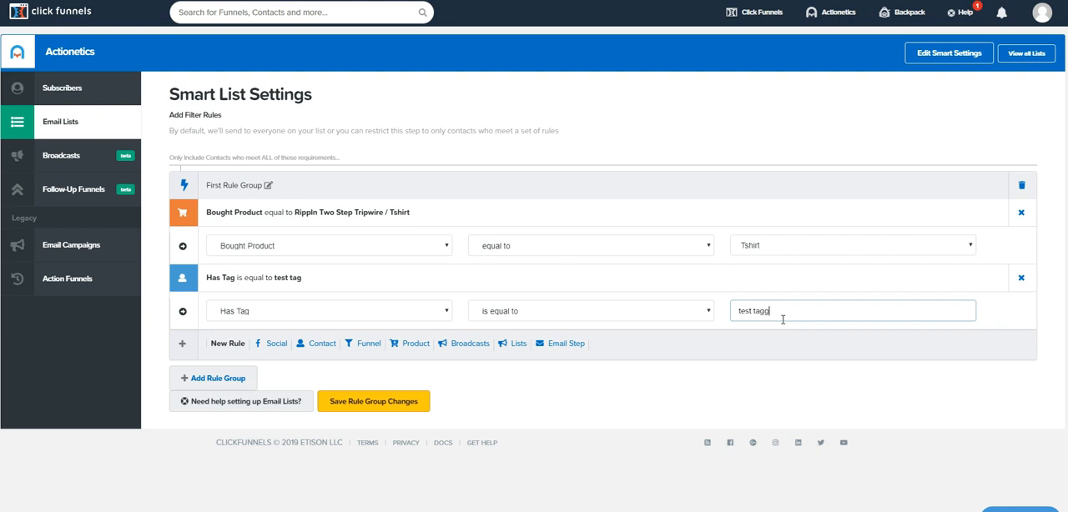
{"action": "left_click", "coordinate": [754, 365]}
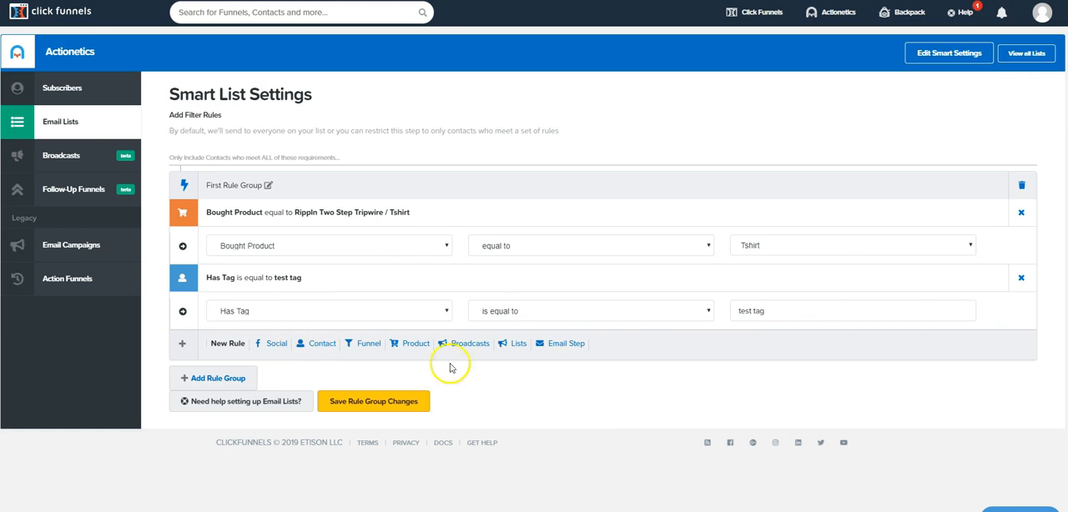
Add a second rule group containing a contact rule: Has Tag is equal to "test tag 1".
{"action": "left_click", "coordinate": [227, 378]}
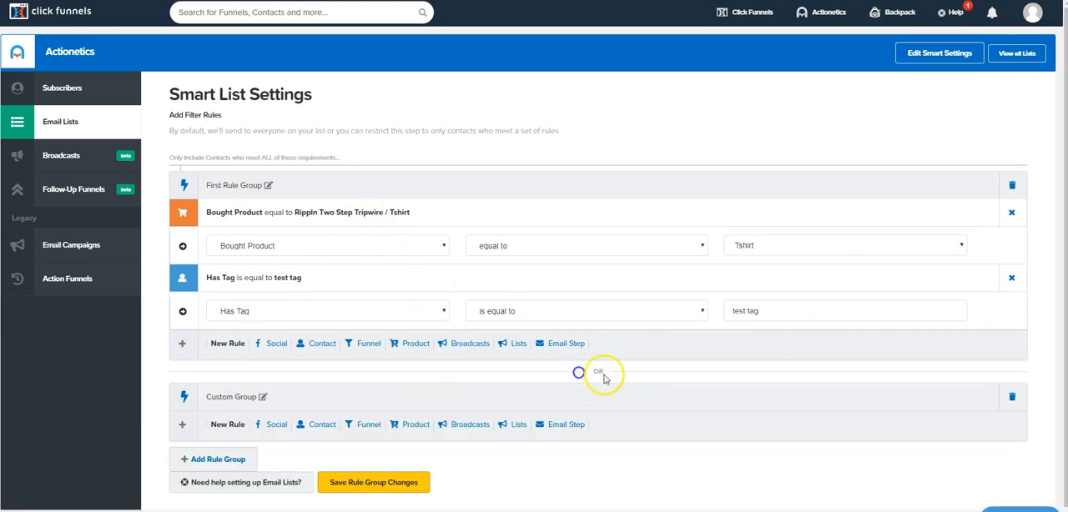
{"action": "scroll", "coordinate": [534, 375], "scroll_direction": "down", "scroll_amount": 1}
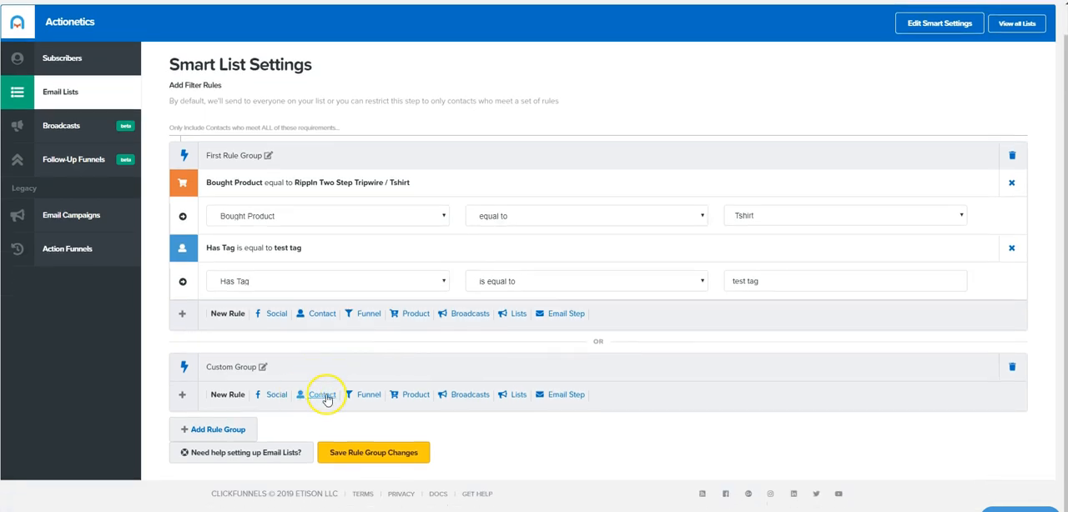
{"action": "left_click", "coordinate": [324, 401]}
{"action": "left_click", "coordinate": [333, 427]}
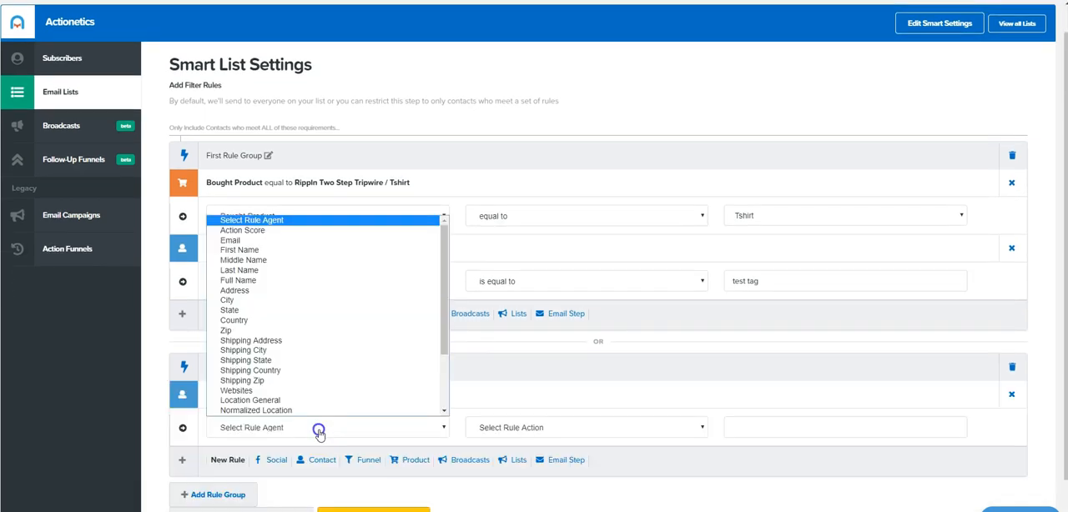
{"action": "scroll", "coordinate": [288, 413], "scroll_direction": "down", "scroll_amount": 3}
{"action": "left_click", "coordinate": [282, 405]}
{"action": "left_click", "coordinate": [538, 428]}
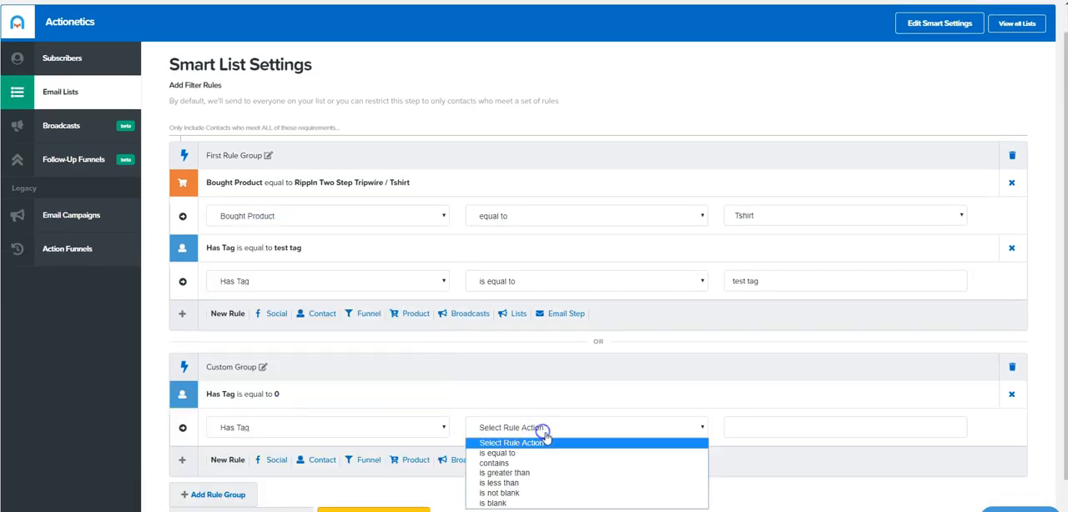
{"action": "left_click", "coordinate": [524, 457]}
{"action": "left_click", "coordinate": [746, 427]}
{"action": "type", "text": "test tag 1"}
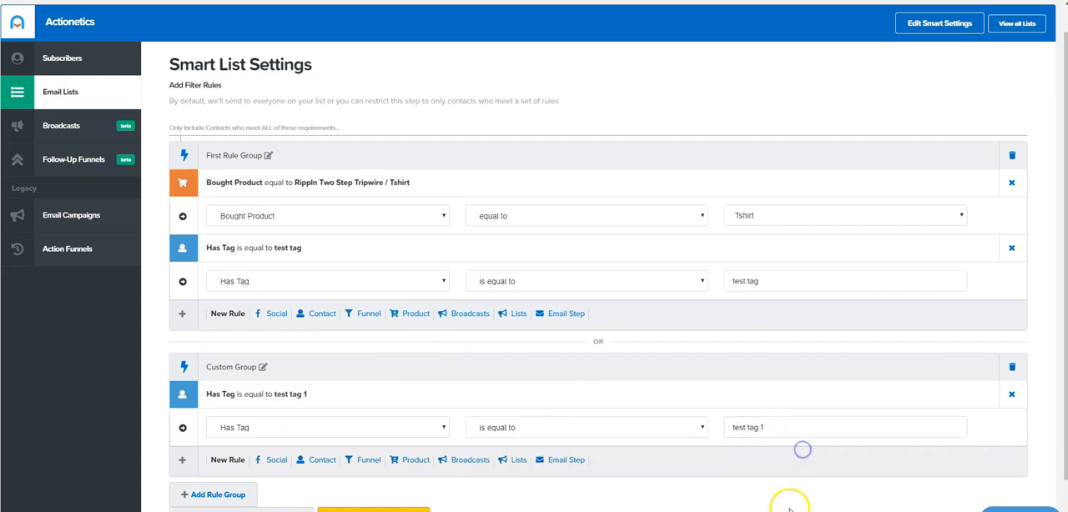
{"action": "scroll", "coordinate": [639, 375], "scroll_direction": "down", "scroll_amount": 1}
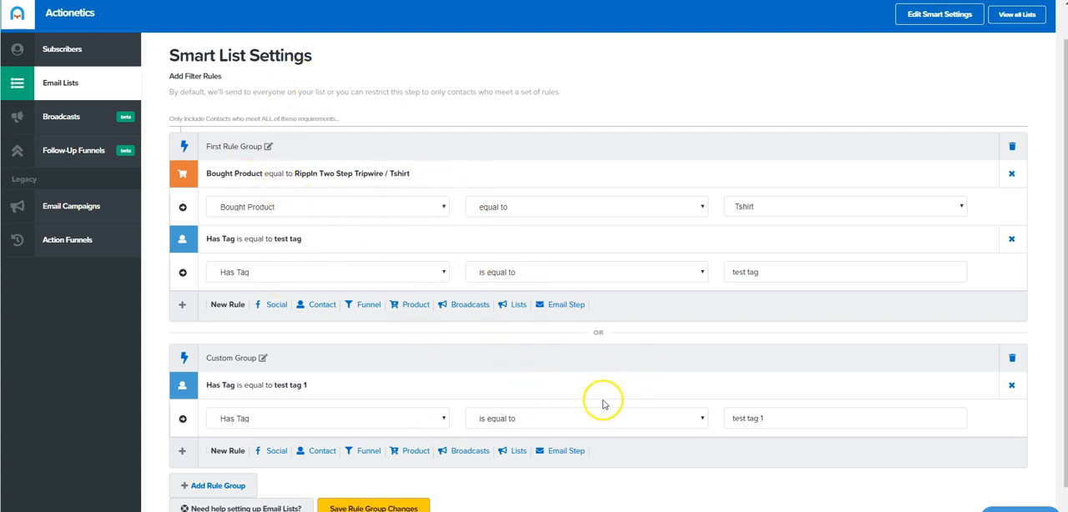
{"action": "scroll", "coordinate": [681, 413], "scroll_direction": "down", "scroll_amount": 1}
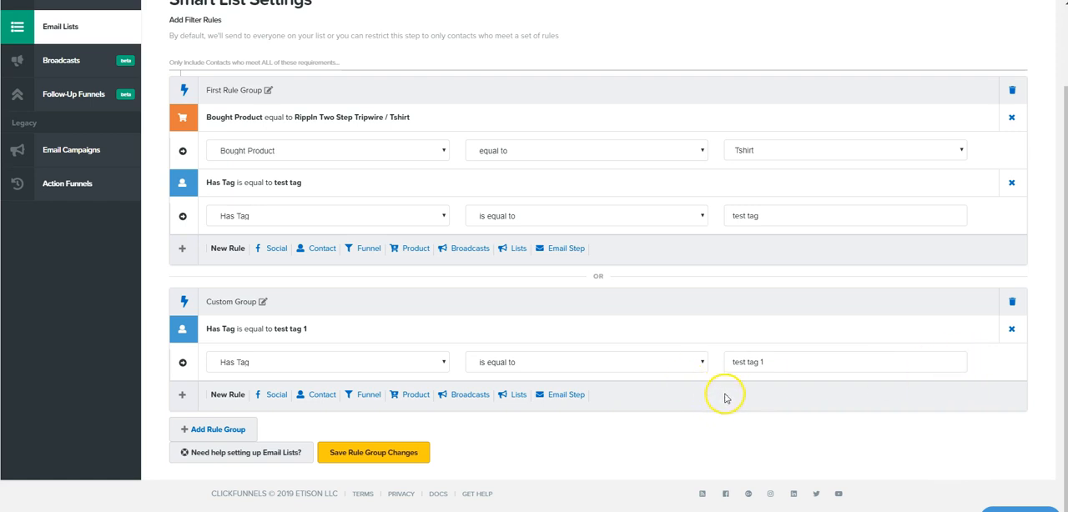
{"action": "scroll", "coordinate": [690, 407], "scroll_direction": "up", "scroll_amount": 1}
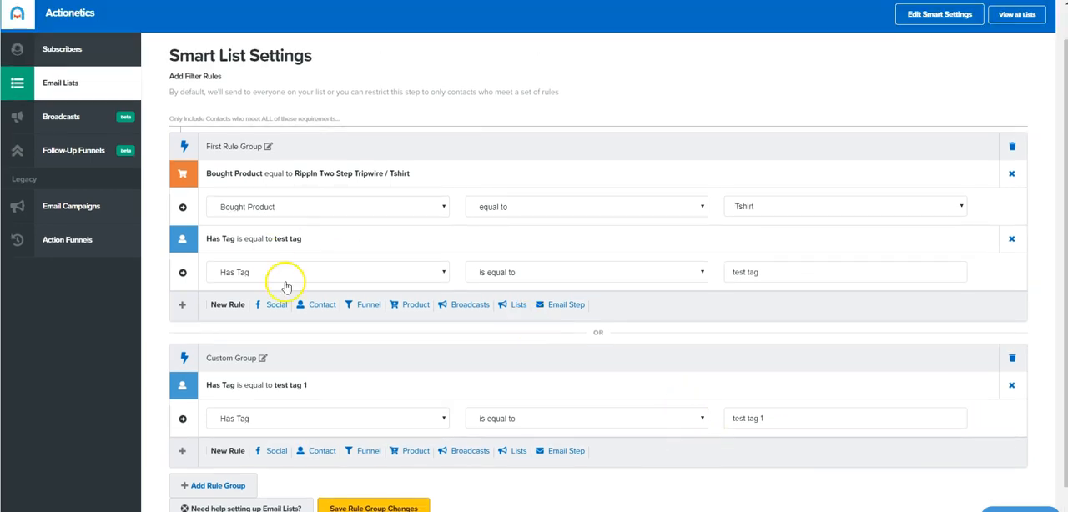
{"action": "left_click", "coordinate": [364, 304]}
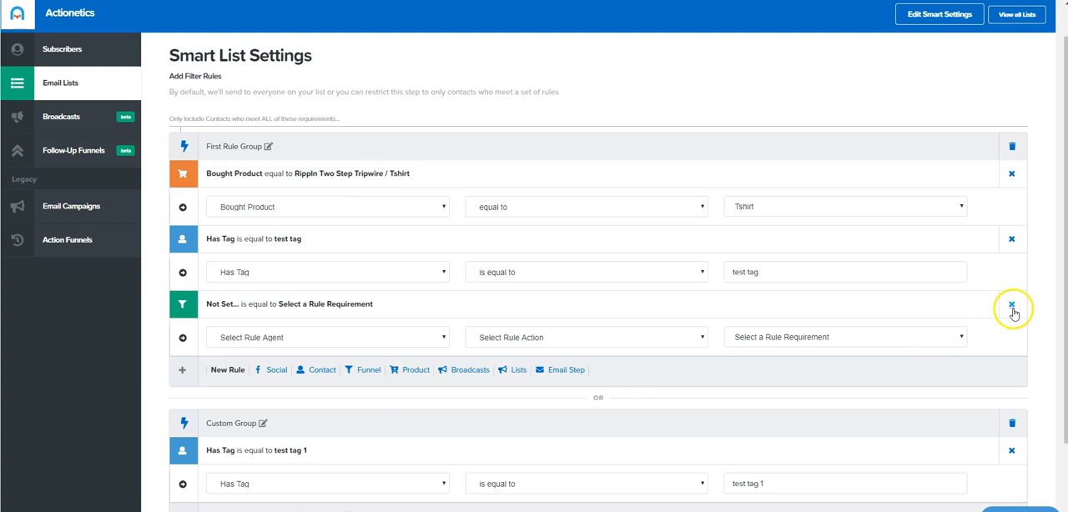
{"action": "left_click", "coordinate": [1012, 306]}
Save the smart list's rule groups, then reopen its smart settings and save them again.
{"action": "scroll", "coordinate": [416, 376], "scroll_direction": "down", "scroll_amount": 1}
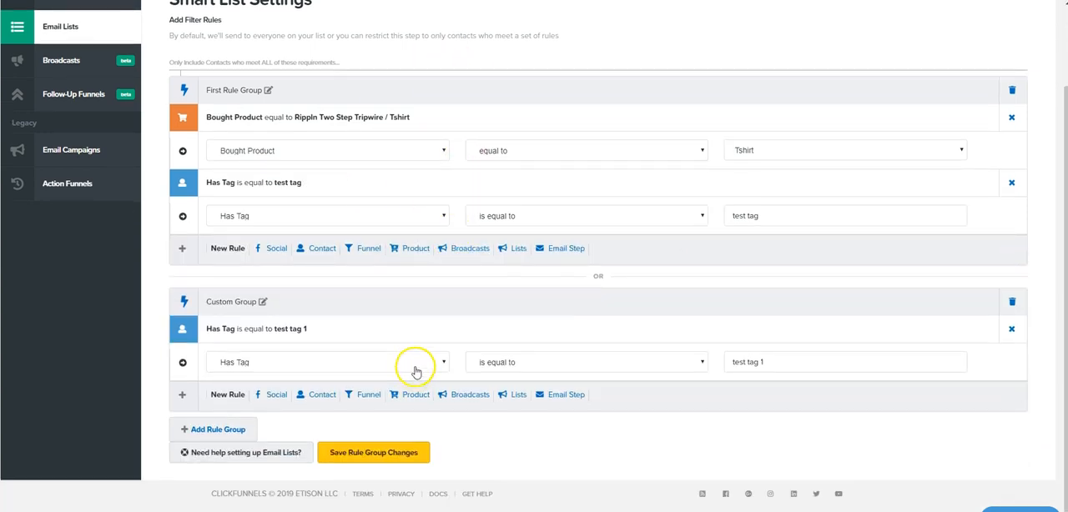
{"action": "left_click", "coordinate": [404, 458]}
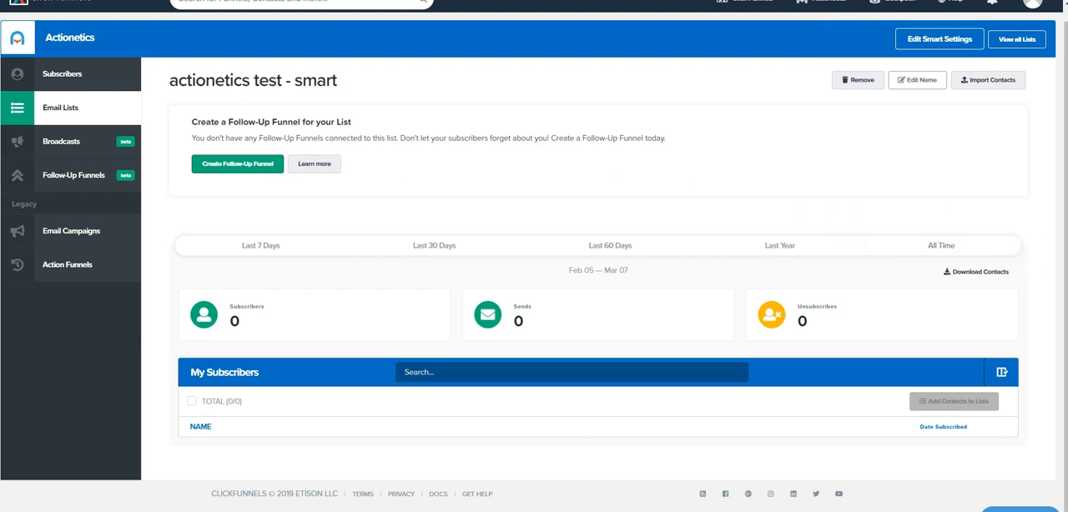
{"action": "left_click", "coordinate": [930, 43]}
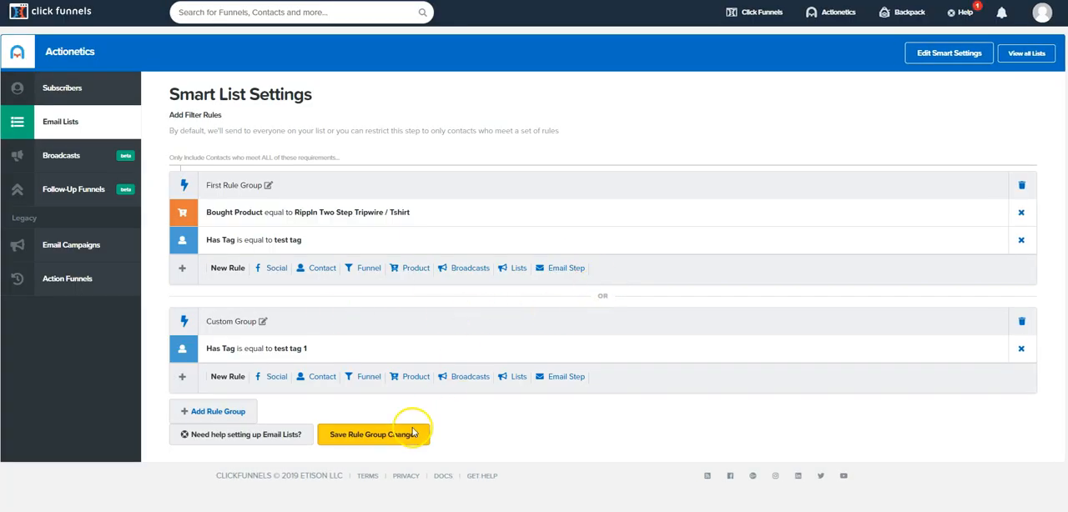
{"action": "left_click", "coordinate": [409, 435]}
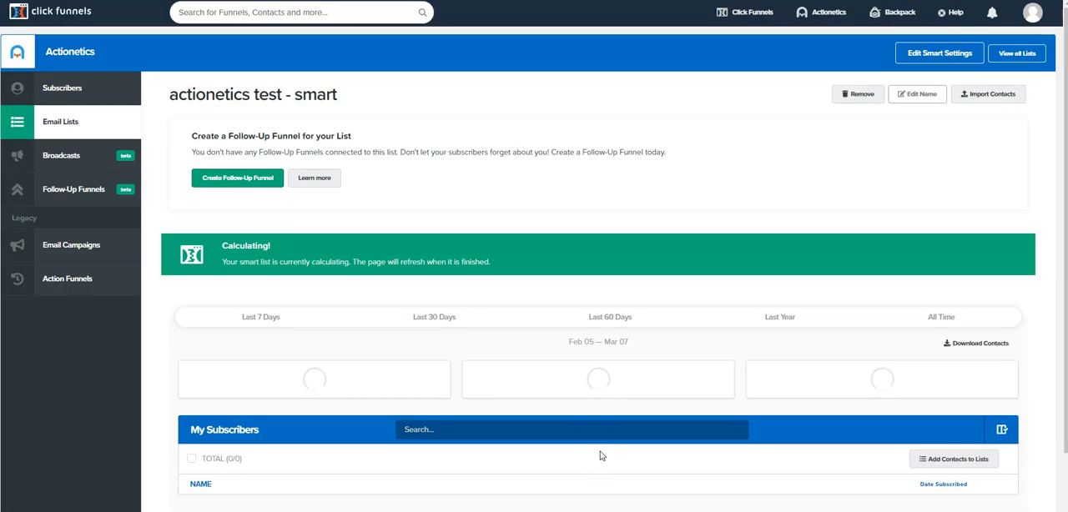